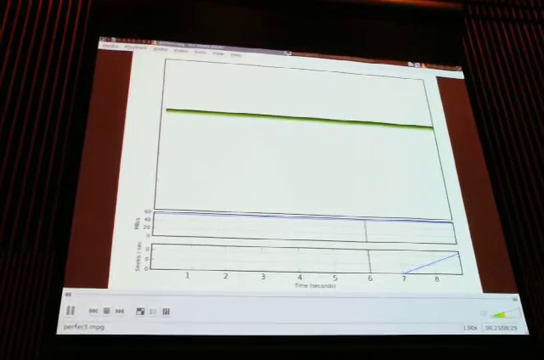
Quit perfect.mpg and edit the recalled terminal command to open nodefrag.ogg.
{"action": "key", "text": "ctrl+q"}
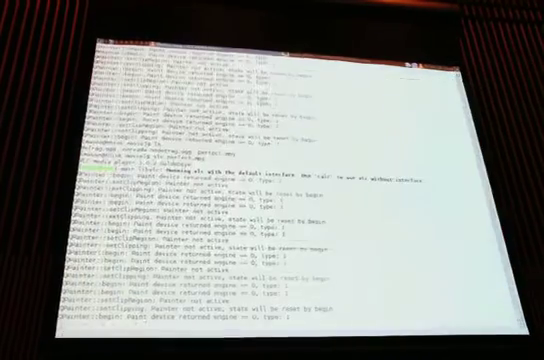
{"action": "key", "text": "Up"}
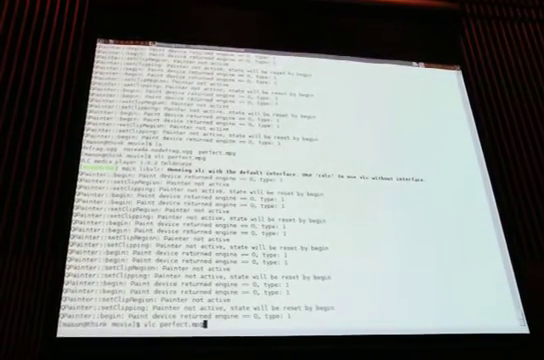
{"action": "key", "text": "BackSpace"}
{"action": "key", "text": "BackSpace"}
{"action": "key", "text": "BackSpace"}
{"action": "key", "text": "BackSpace"}
{"action": "key", "text": "BackSpace"}
{"action": "key", "text": "BackSpace"}
{"action": "key", "text": "BackSpace"}
{"action": "type", "text": "r"}
{"action": "key", "text": "Tab"}
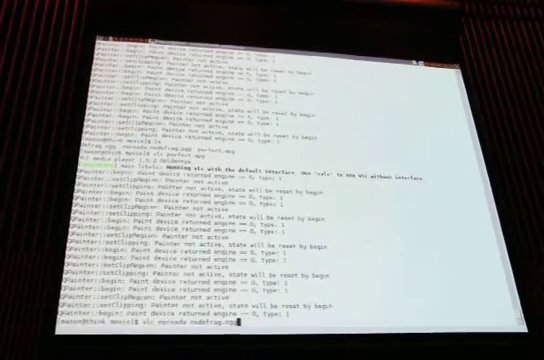
Play nodefrag.ogg, then quit VLC and abort the running terminal command.
{"action": "key", "text": "Return"}
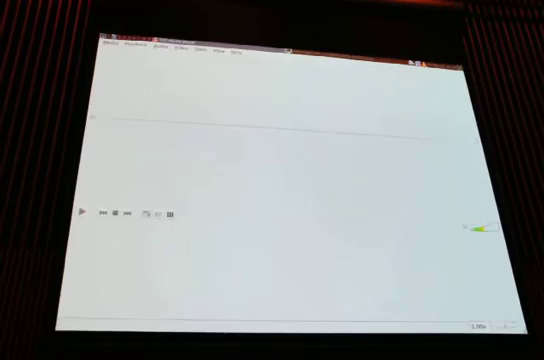
{"action": "key", "text": "ctrl+q"}
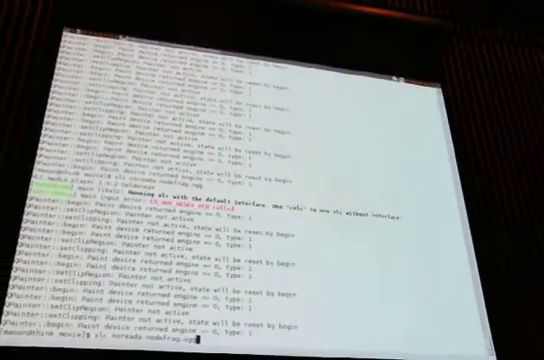
{"action": "key", "text": "ctrl+c"}
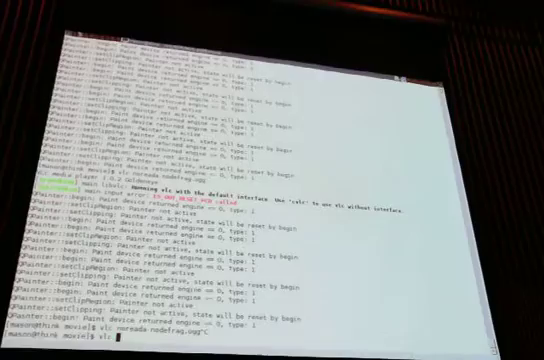
{"action": "type", "text": "vlc defrag.ogg"}
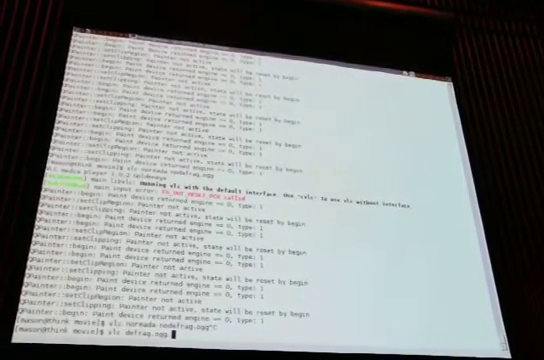
Run vlc defrag.ogg to play its disk-activity visualization.
{"action": "key", "text": "Return"}
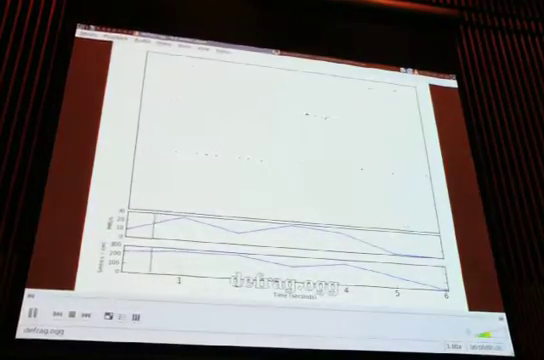